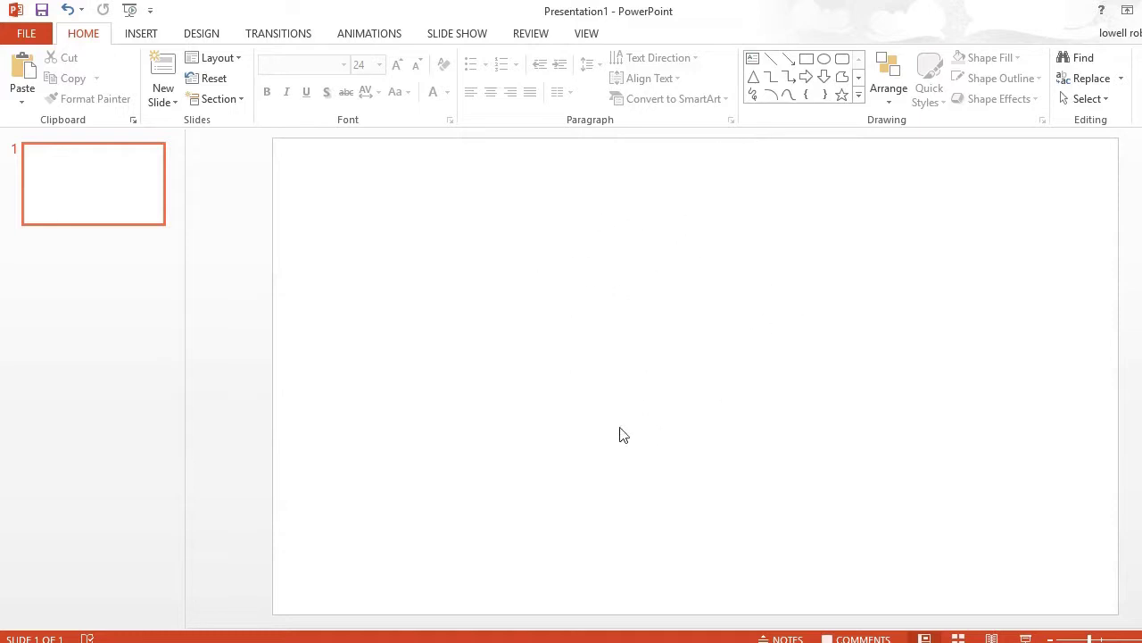
# - Draw a rectangle stretched across the whole slide and give it a solid black fill
pyautogui.click(807, 61)
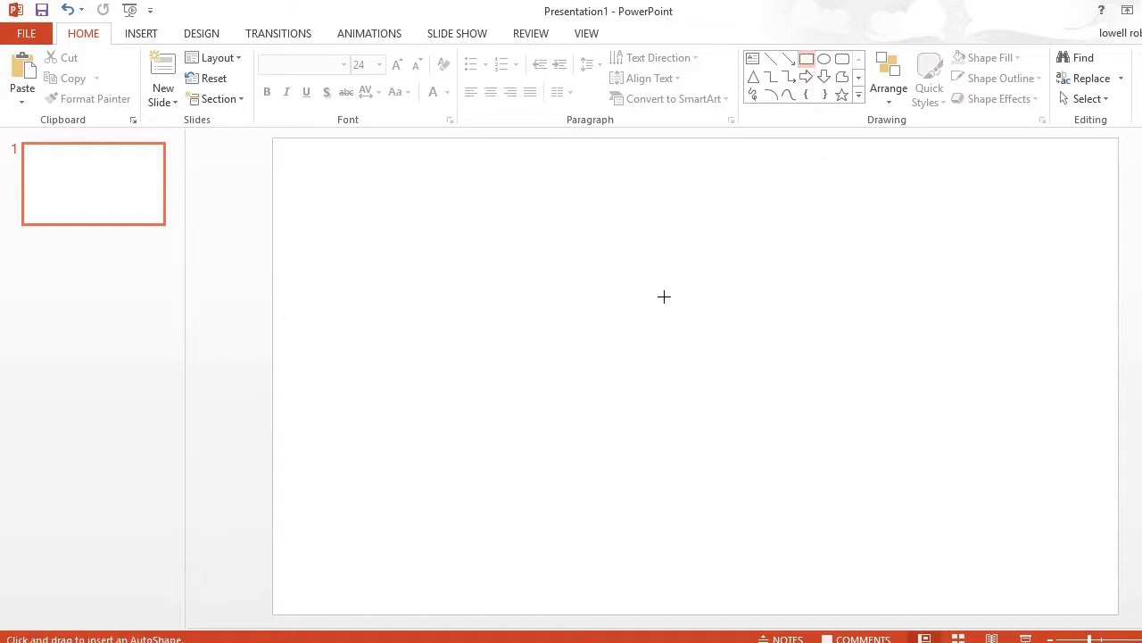
pyautogui.click(582, 288)
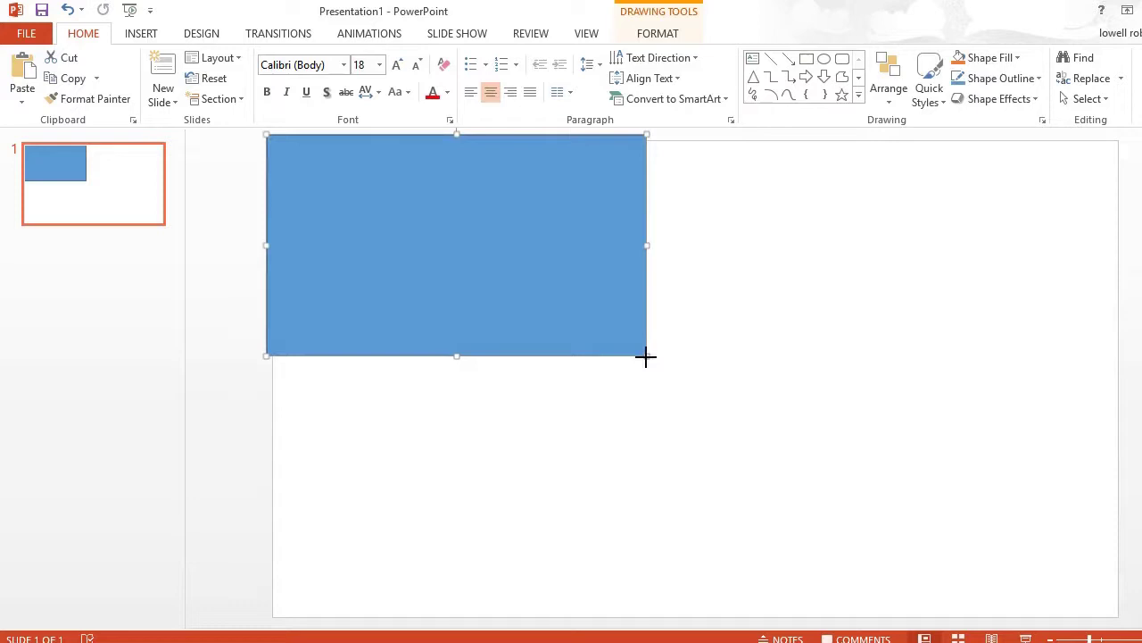
pyautogui.moveTo(646, 356); pyautogui.dragTo(1124, 623)
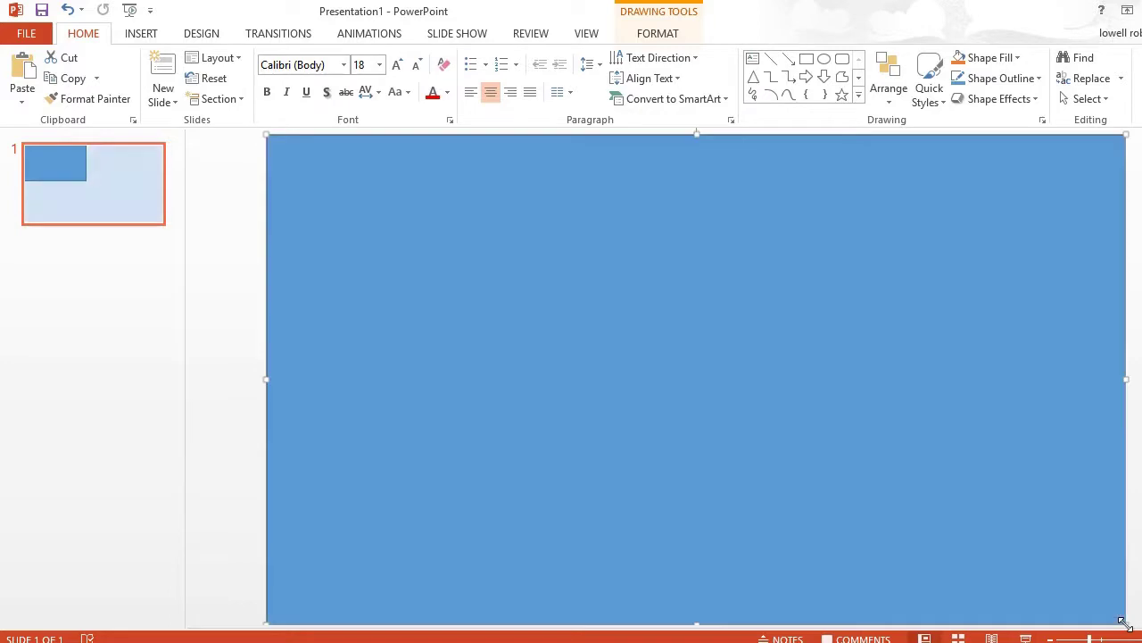
pyautogui.rightClick(733, 467)
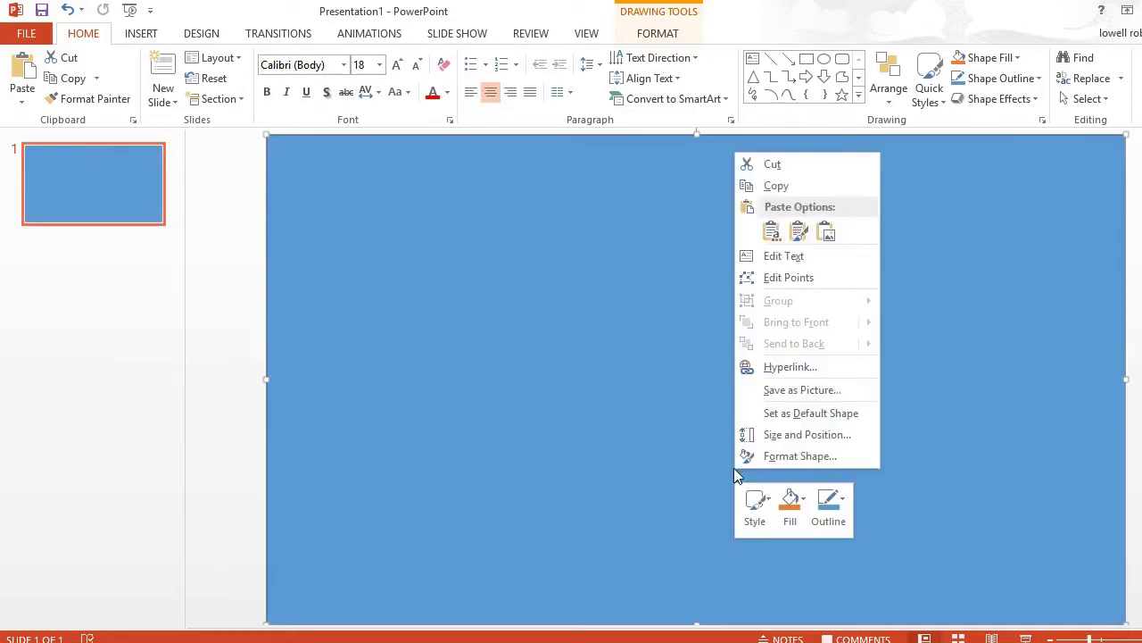
pyautogui.click(805, 505)
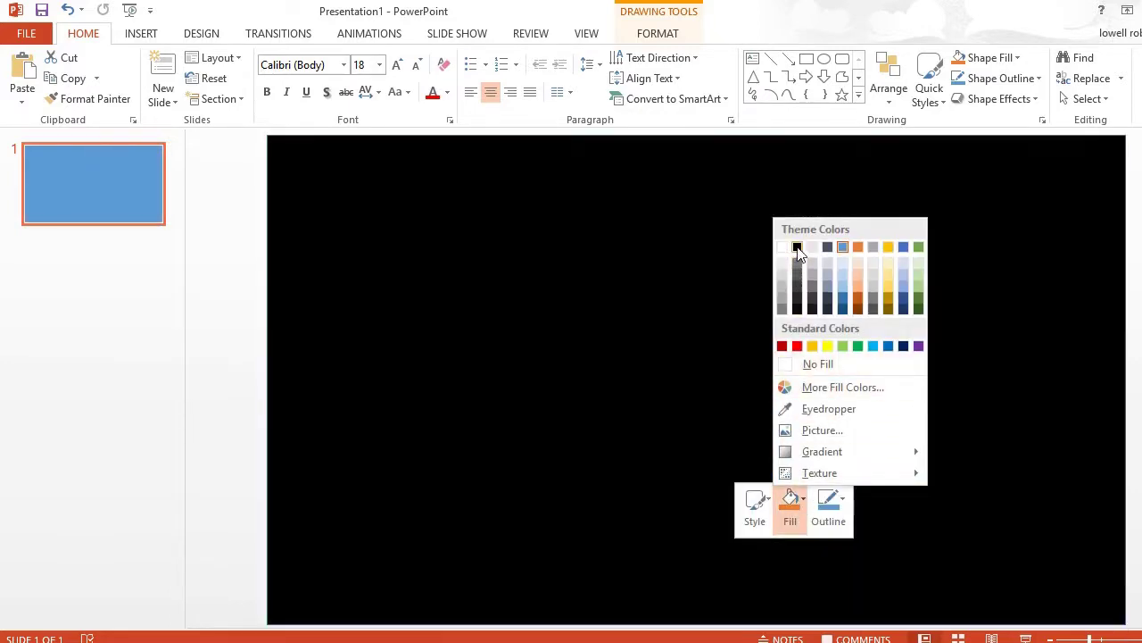
pyautogui.click(798, 252)
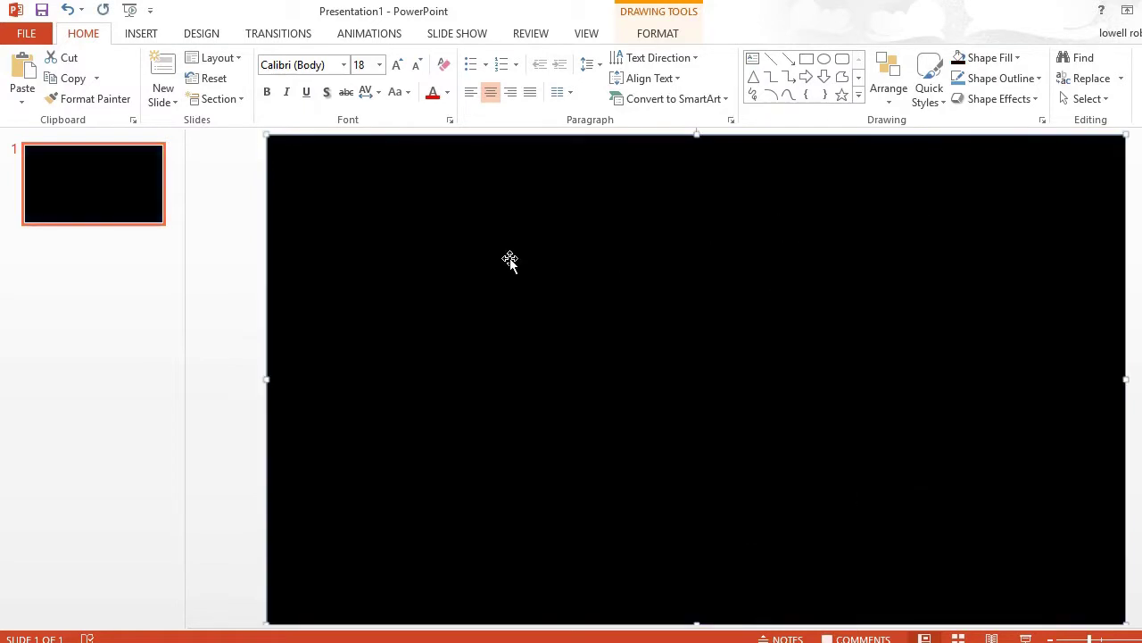
# - Paste the DJ turntable clip art, enlarge it to 3.86" by 5.95", and centre it on the slide
pyautogui.click(23, 73)
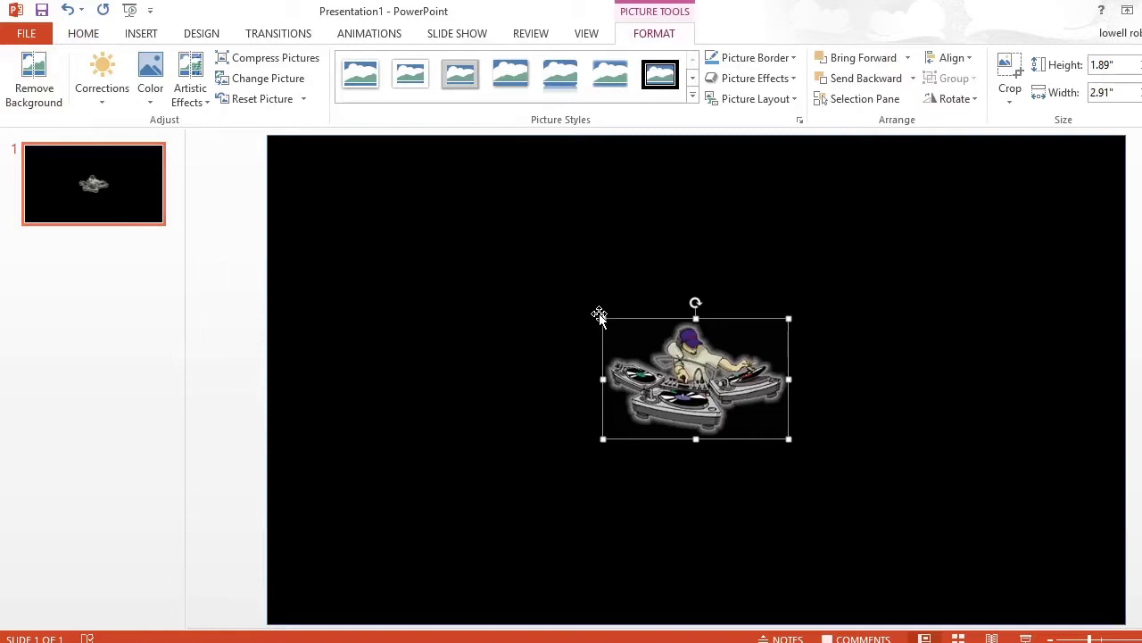
pyautogui.moveTo(599, 315); pyautogui.dragTo(452, 219)
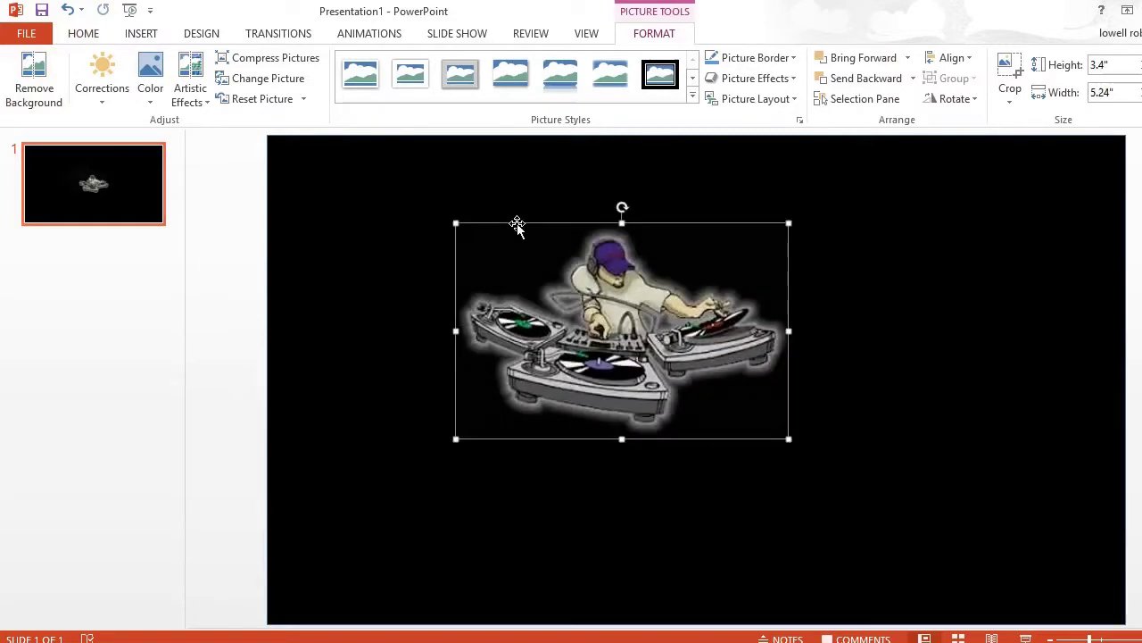
pyautogui.moveTo(789, 438); pyautogui.dragTo(829, 467)
pyautogui.moveTo(640, 351); pyautogui.dragTo(704, 387)
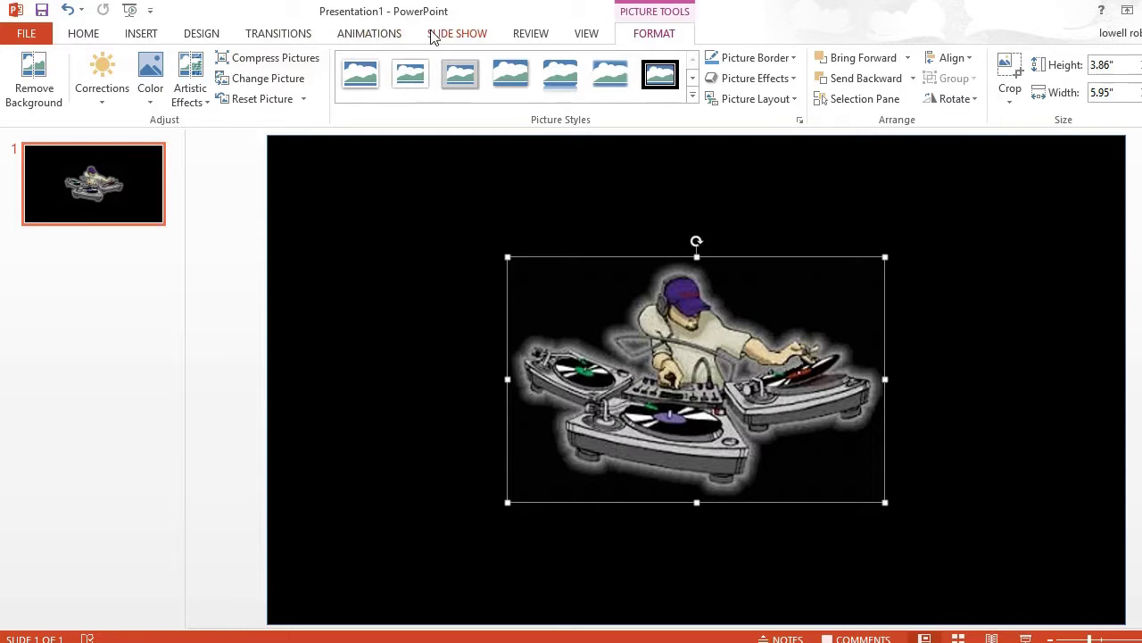
# - Show the Animation Pane and give the DJ picture a 1-second Fade entrance
pyautogui.click(376, 39)
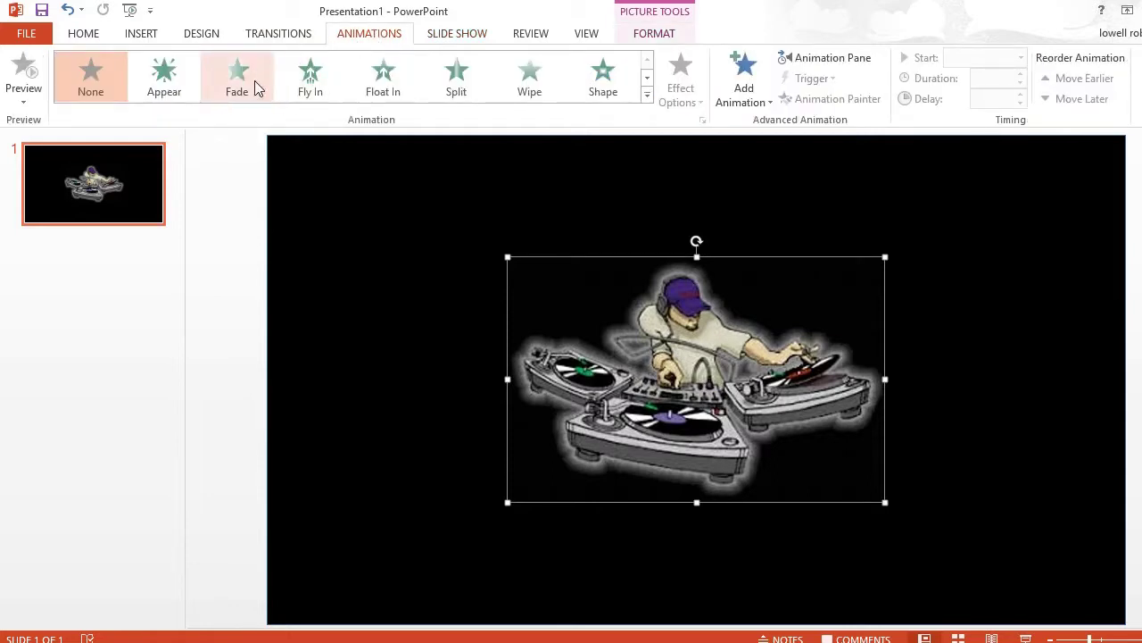
pyautogui.click(844, 60)
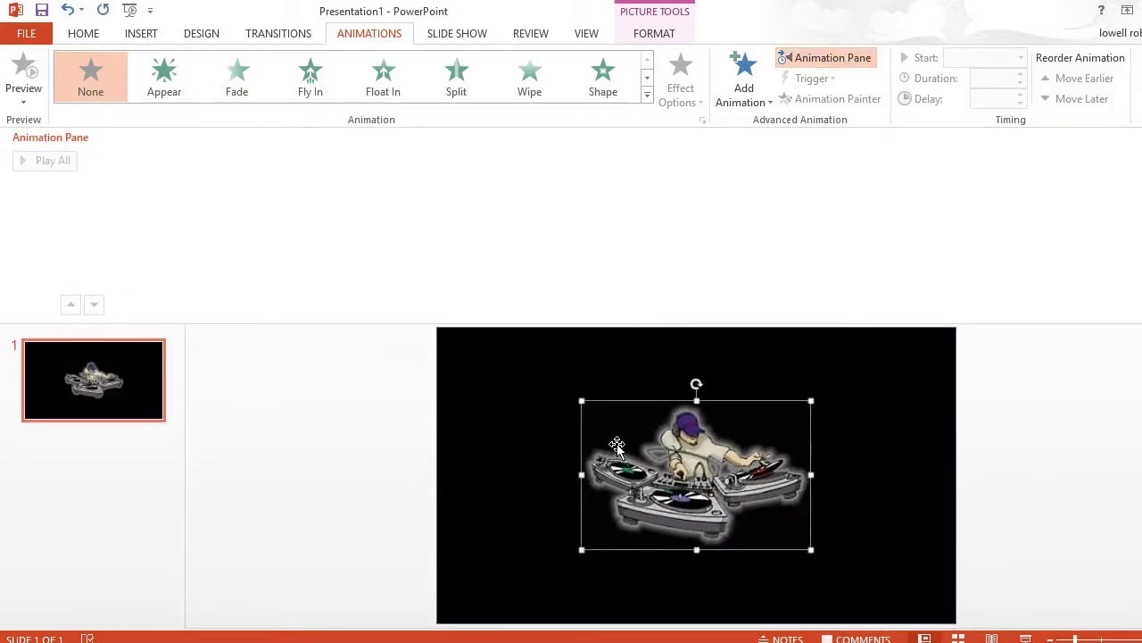
pyautogui.click(238, 71)
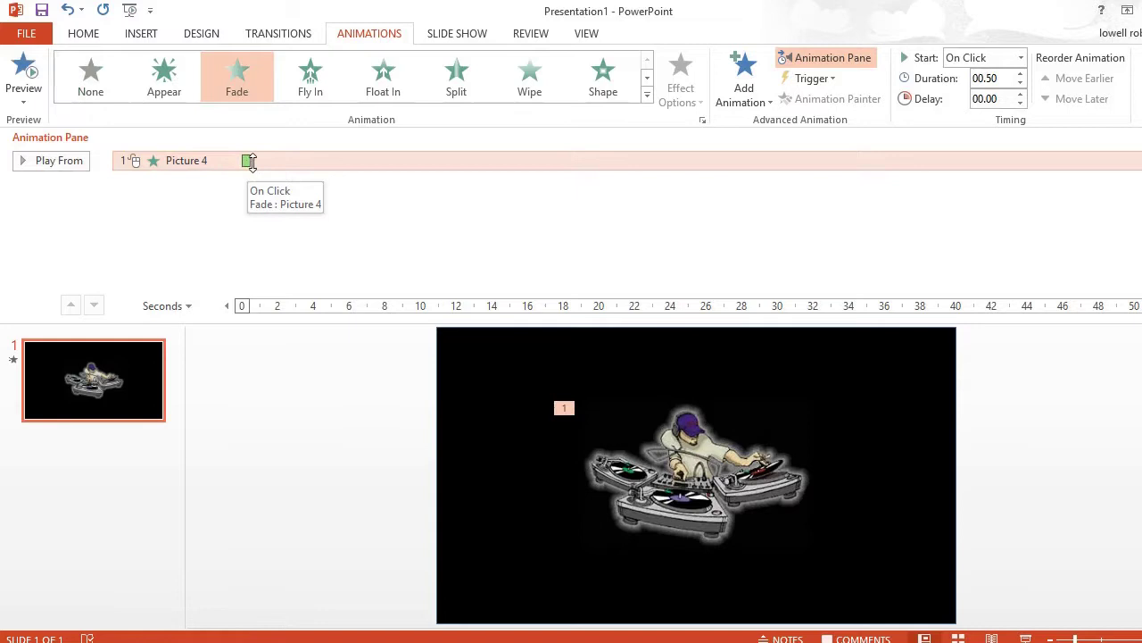
pyautogui.moveTo(248, 160); pyautogui.dragTo(260, 166)
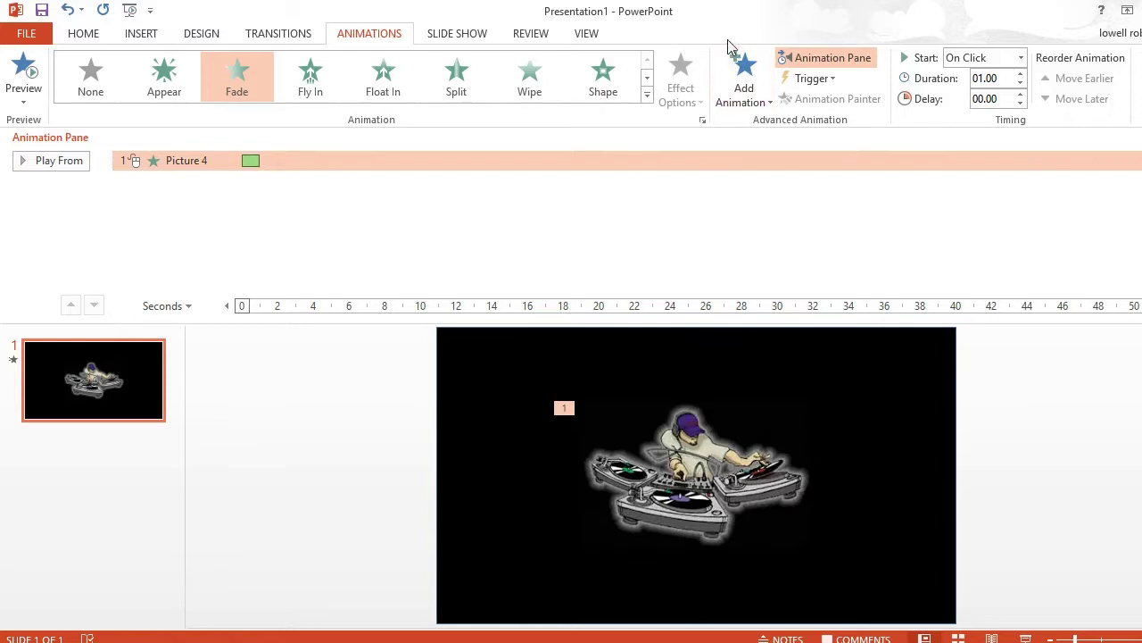
# - Add a Spin emphasis animation after the fade and stretch it to 8 seconds
pyautogui.click(747, 104)
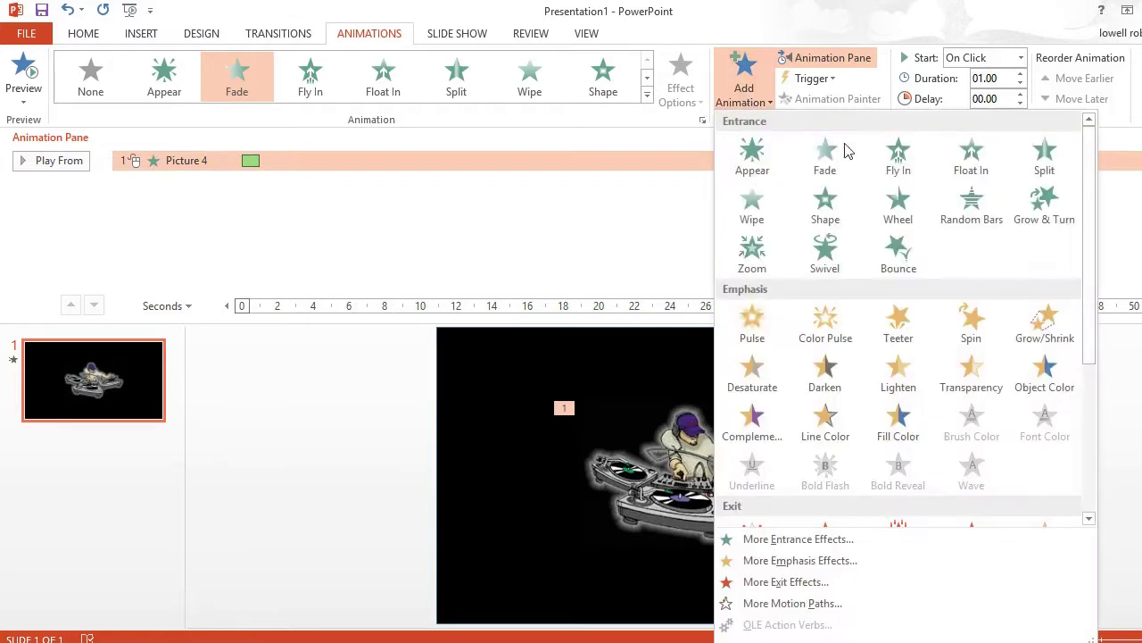
pyautogui.click(971, 330)
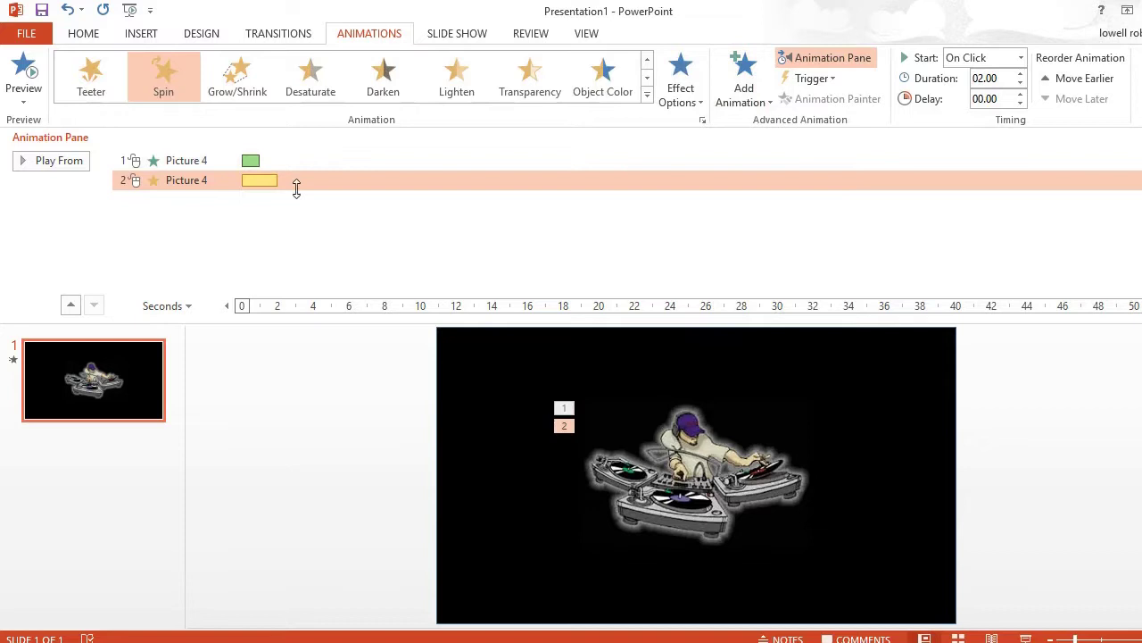
pyautogui.moveTo(279, 183); pyautogui.dragTo(385, 182)
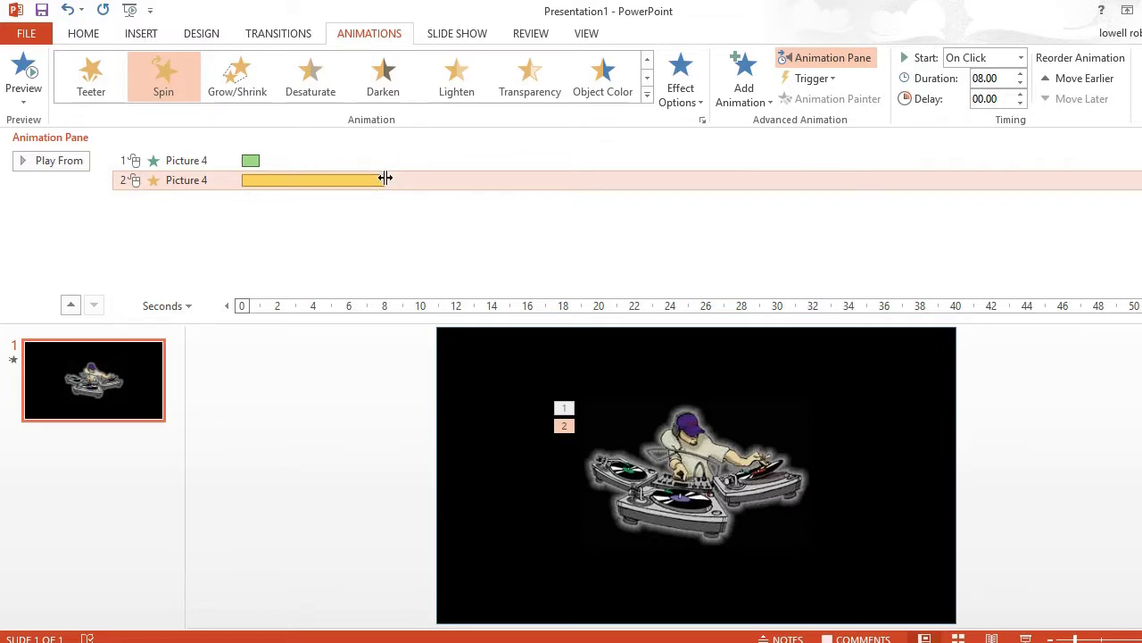
# - Add a Float Out exit as the picture's third animation and lengthen its timing bar slightly
pyautogui.click(758, 100)
pyautogui.moveTo(1090, 250); pyautogui.dragTo(1103, 378)
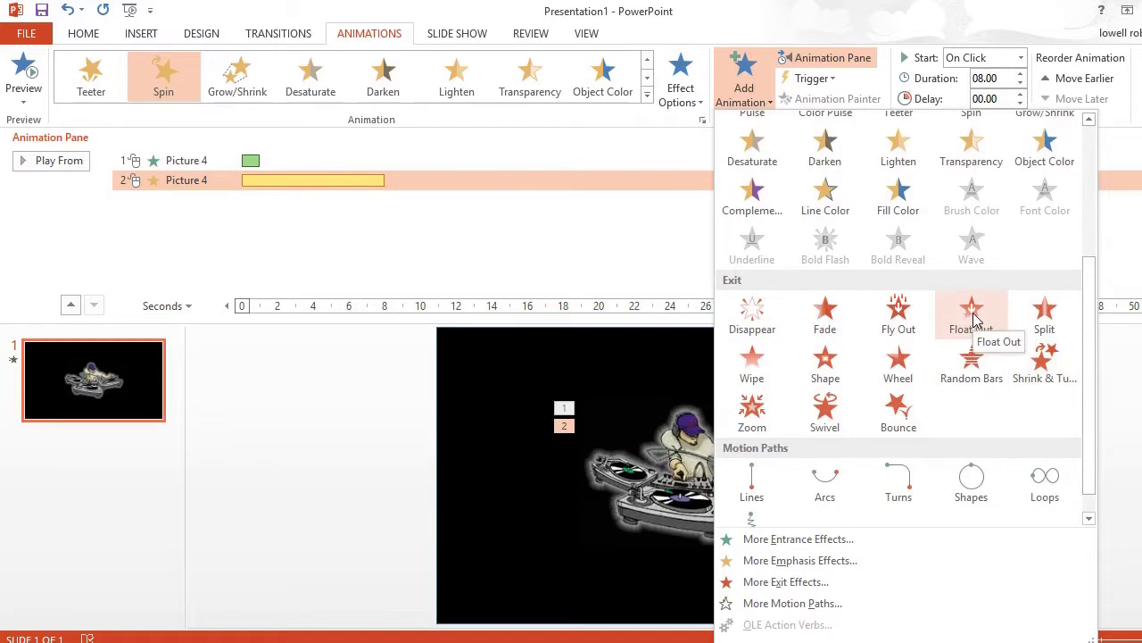
pyautogui.click(685, 477)
pyautogui.click(684, 474)
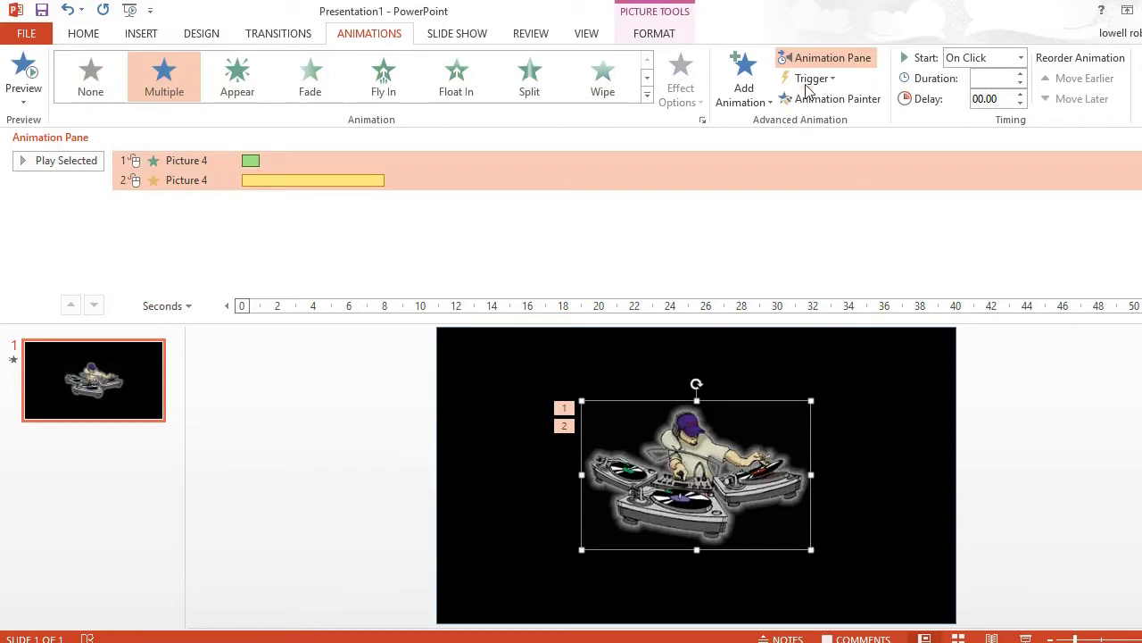
pyautogui.click(741, 72)
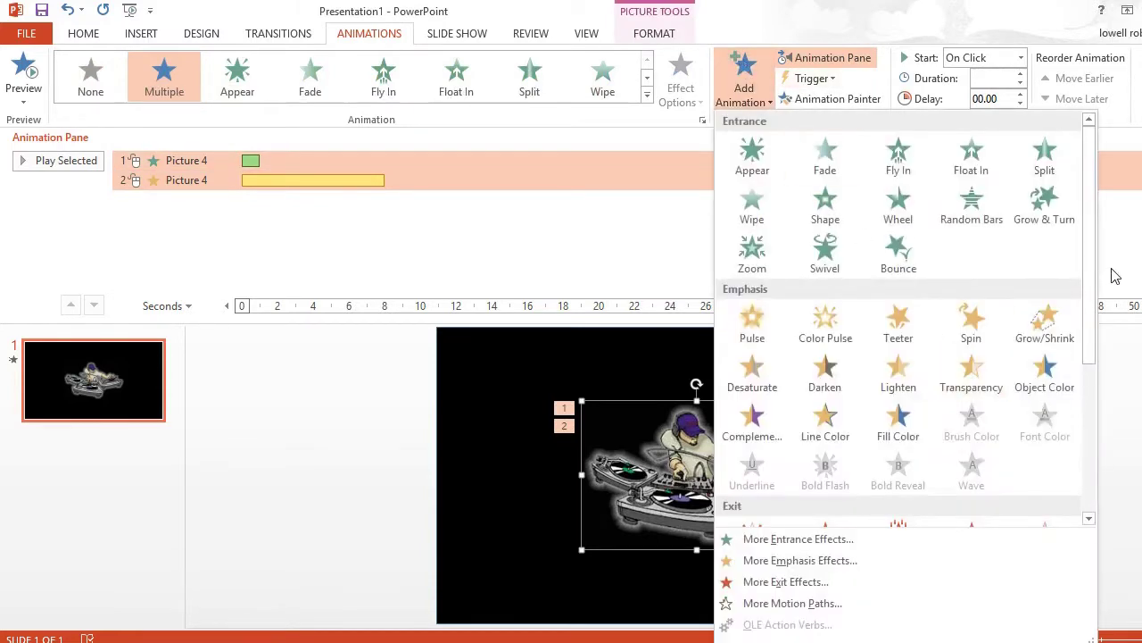
pyautogui.moveTo(1094, 279); pyautogui.dragTo(1104, 444)
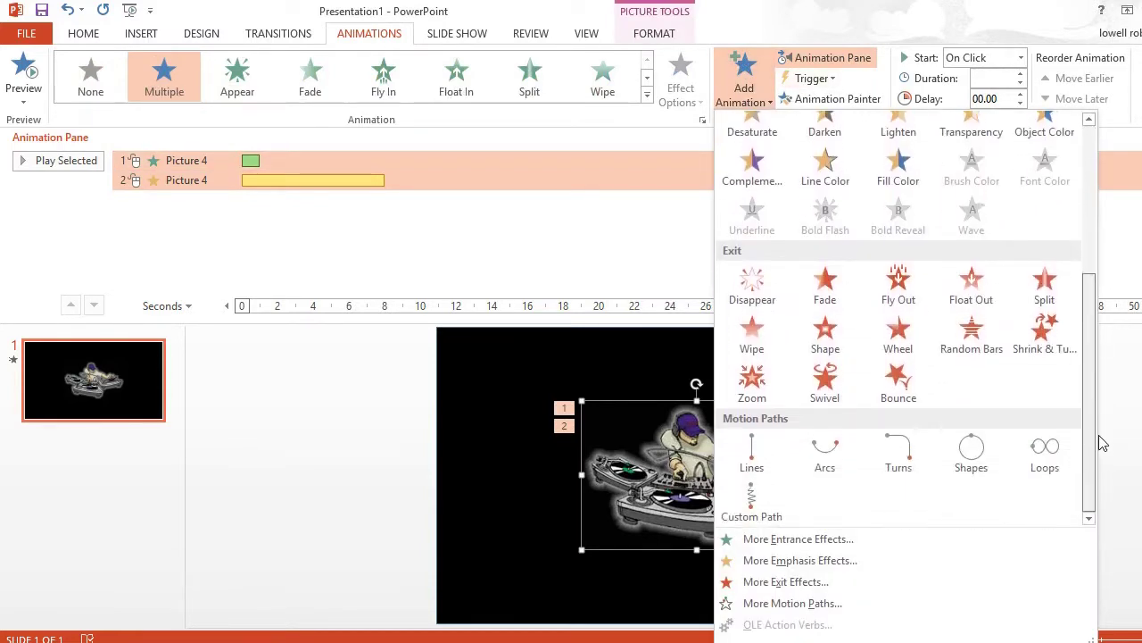
pyautogui.click(979, 297)
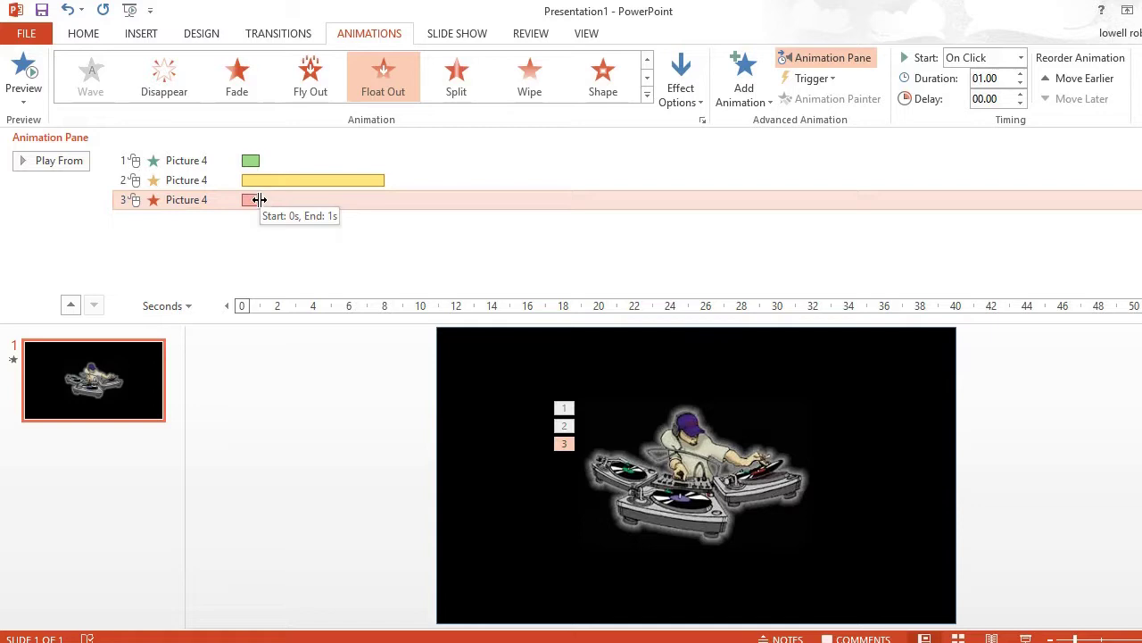
pyautogui.moveTo(258, 200); pyautogui.dragTo(276, 202)
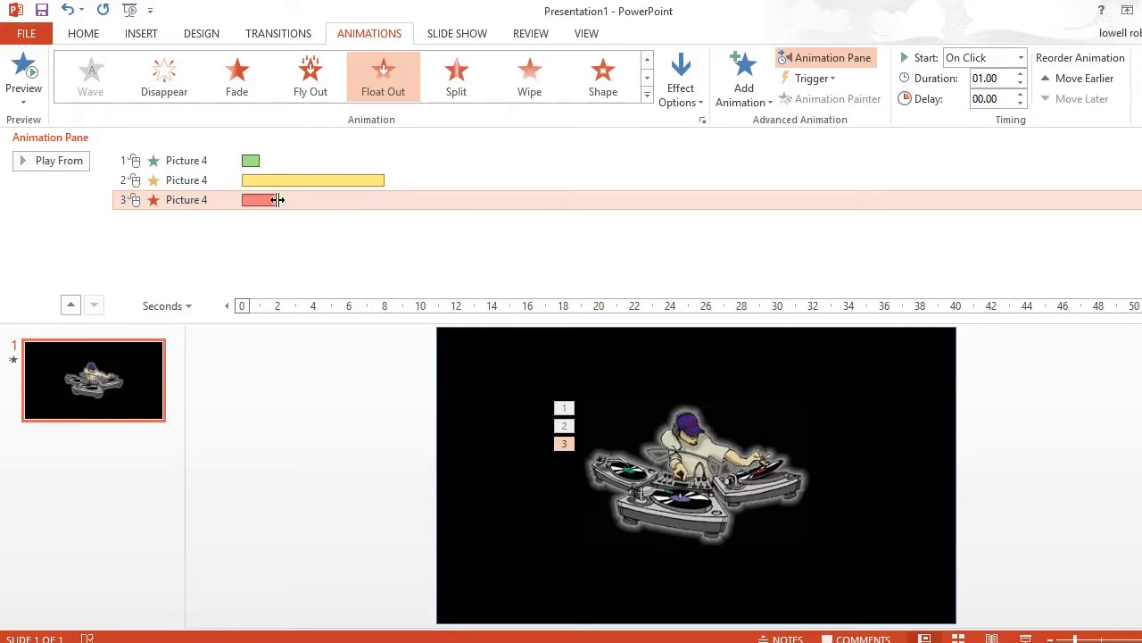
# - Preview the sequence, stretch the Fade entrance to 2 seconds, then preview it again
pyautogui.click(197, 154)
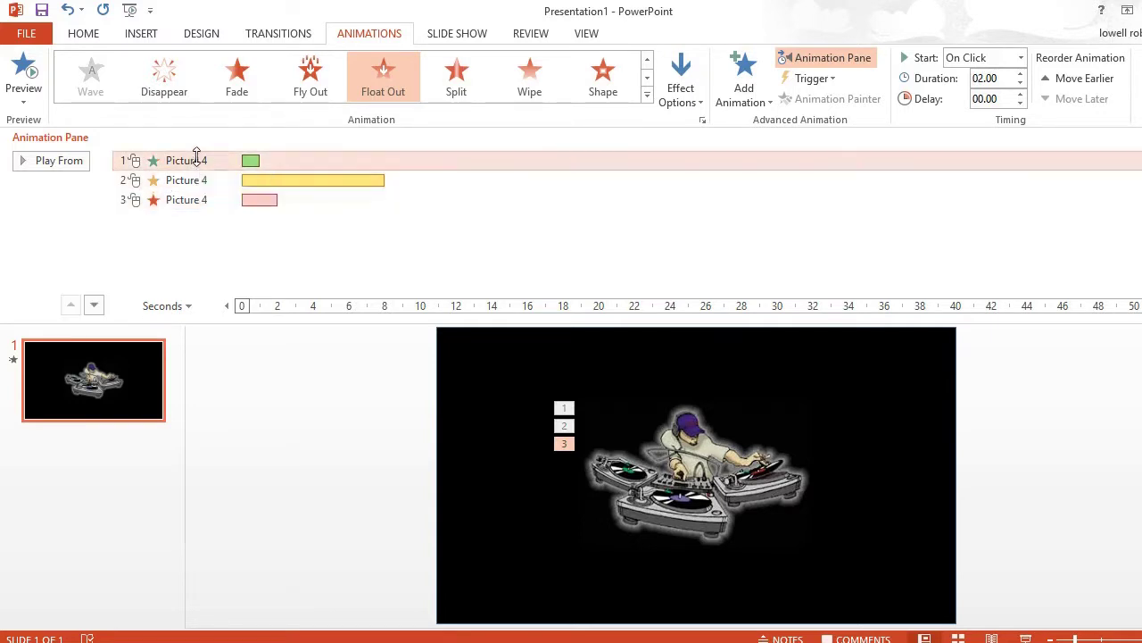
pyautogui.click(77, 162)
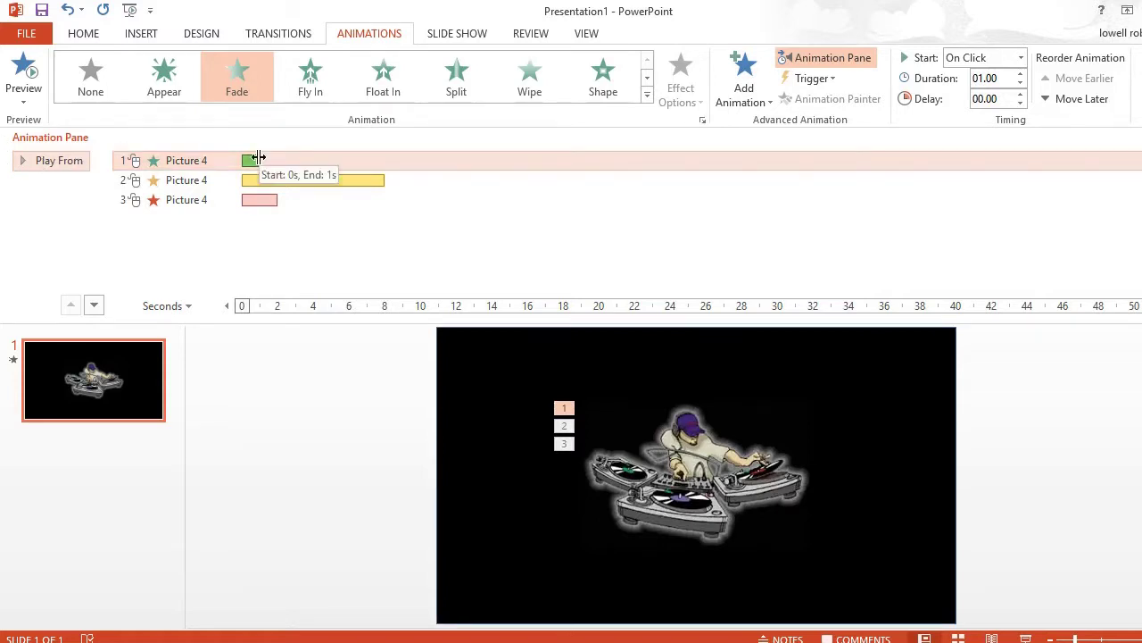
pyautogui.moveTo(258, 158); pyautogui.dragTo(277, 158)
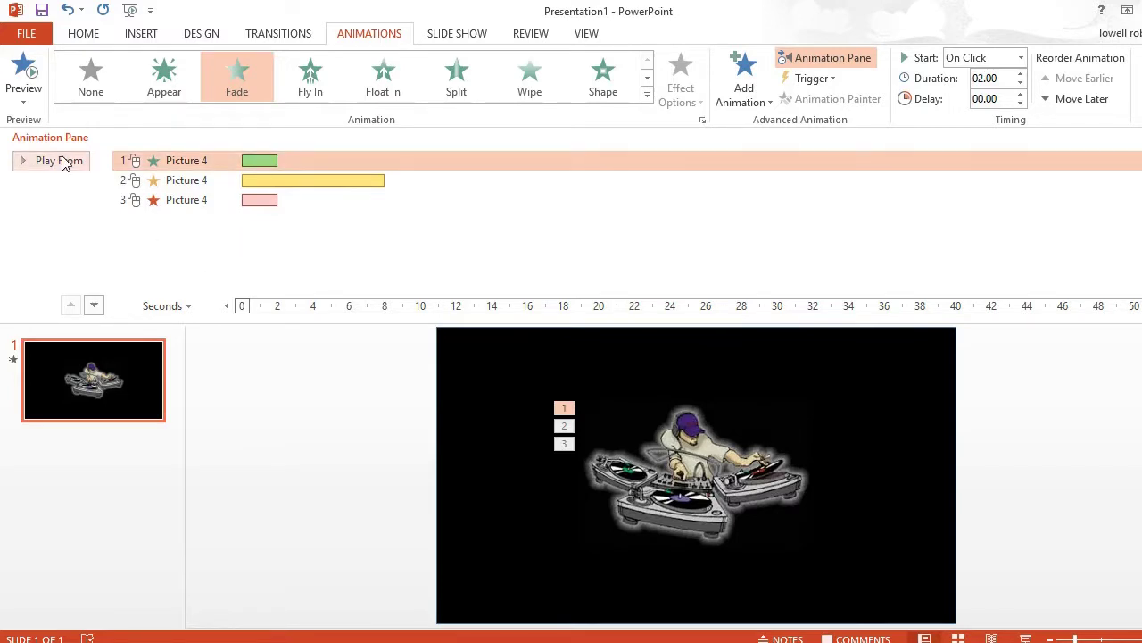
pyautogui.click(59, 160)
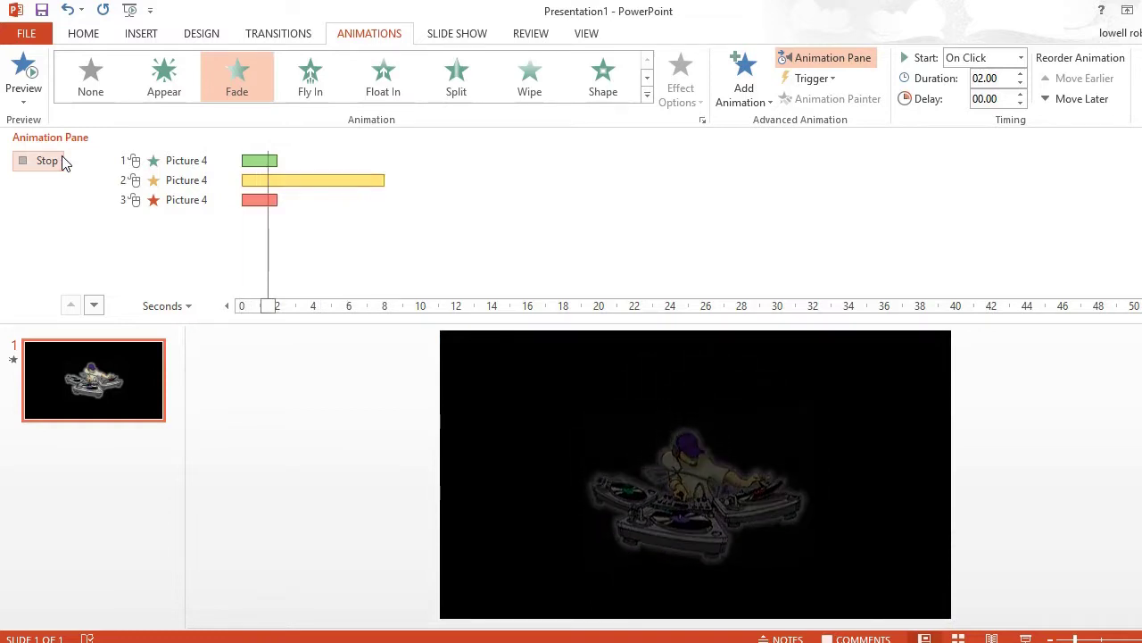
# - Start Save As and choose the Videos folder on this computer
pyautogui.click(31, 34)
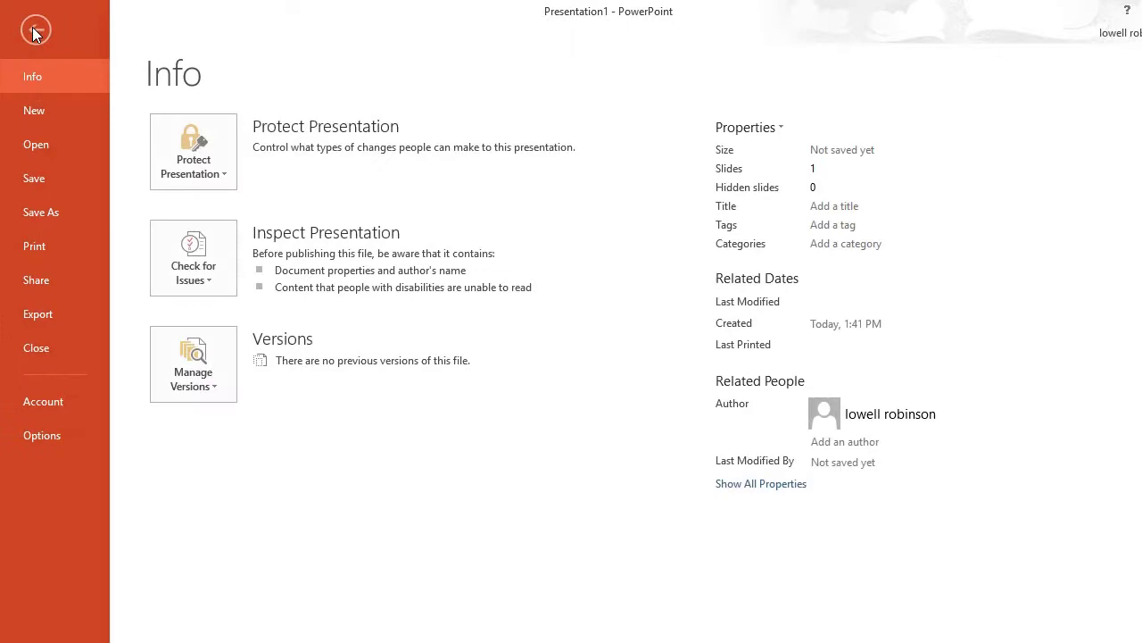
pyautogui.click(37, 213)
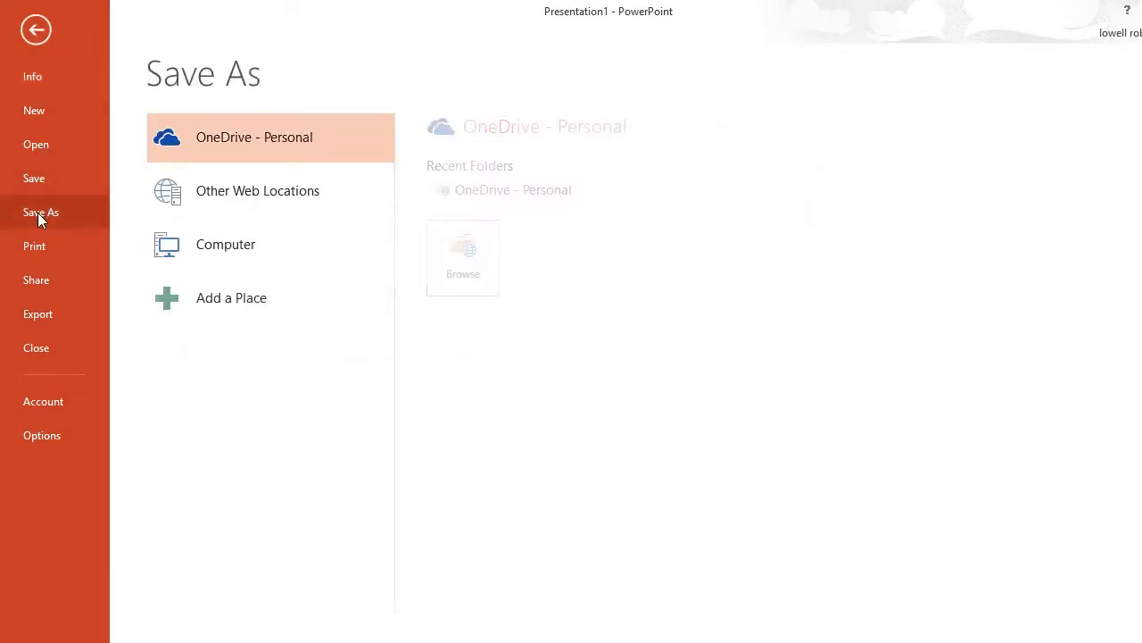
pyautogui.click(209, 250)
pyautogui.click(488, 196)
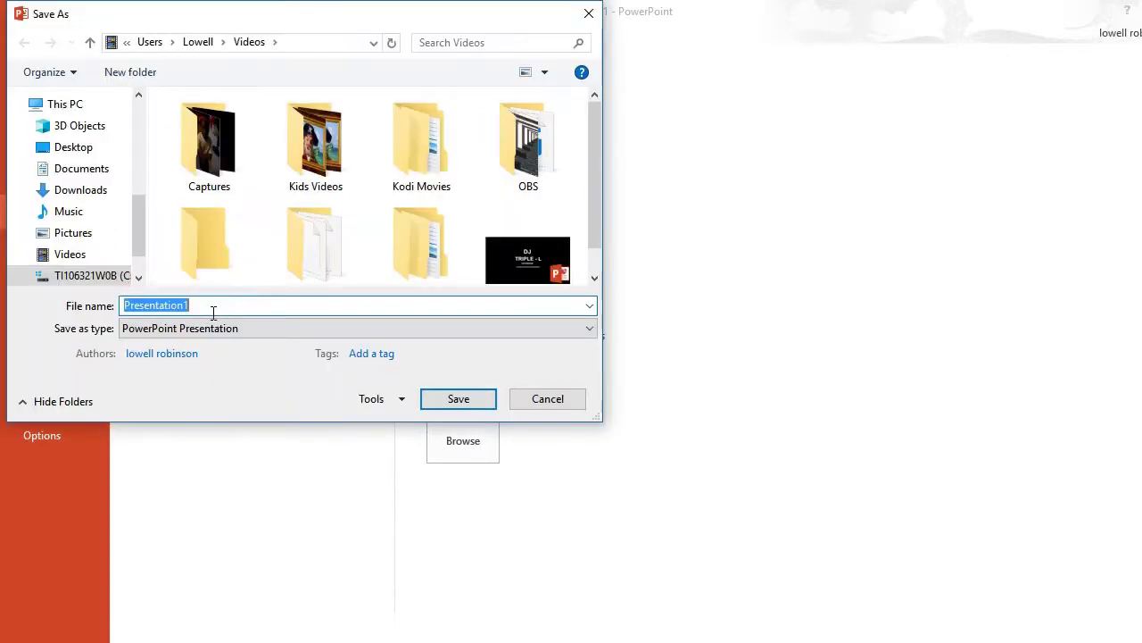
# - Name the file Presentation5 and set the save type to MPEG-4 Video
pyautogui.click(200, 306)
pyautogui.press('BackSpace')
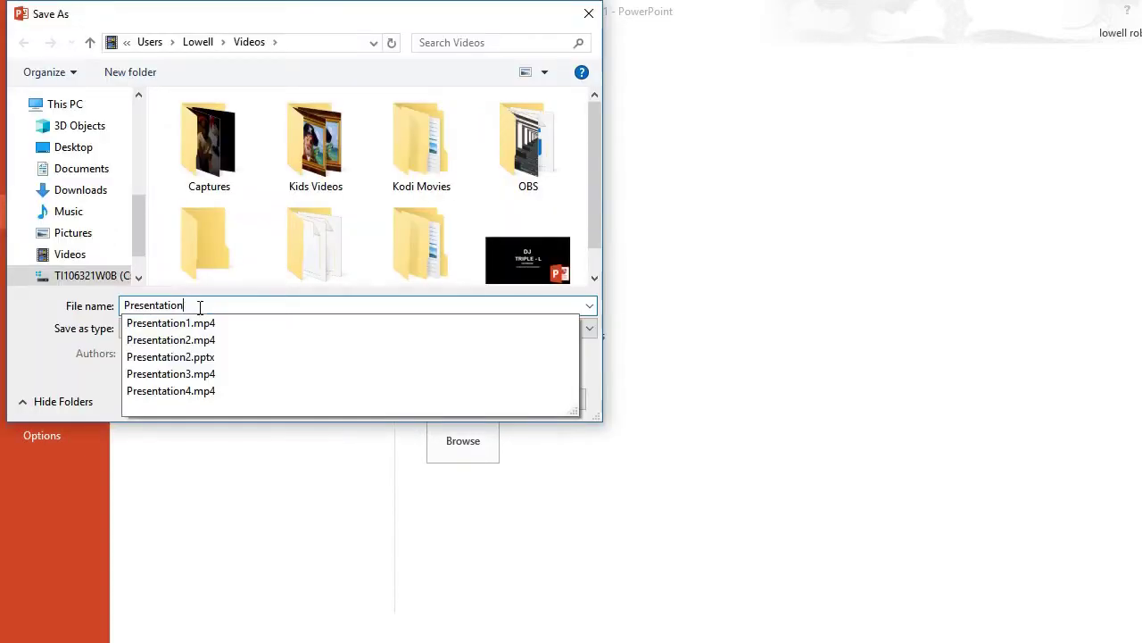
pyautogui.write('5')
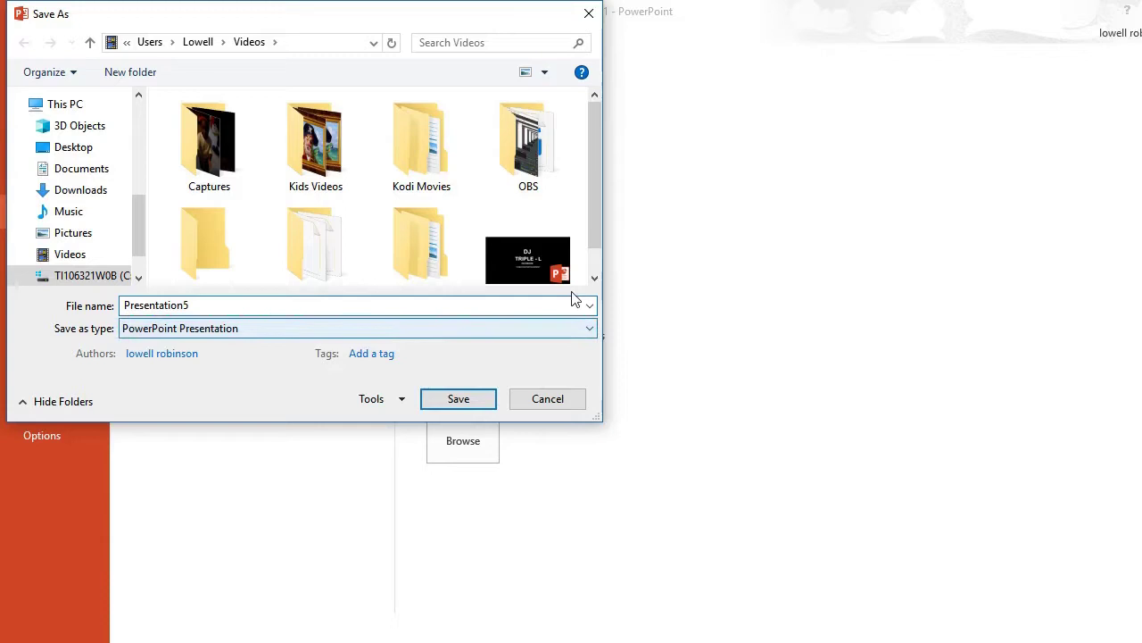
pyautogui.click(590, 332)
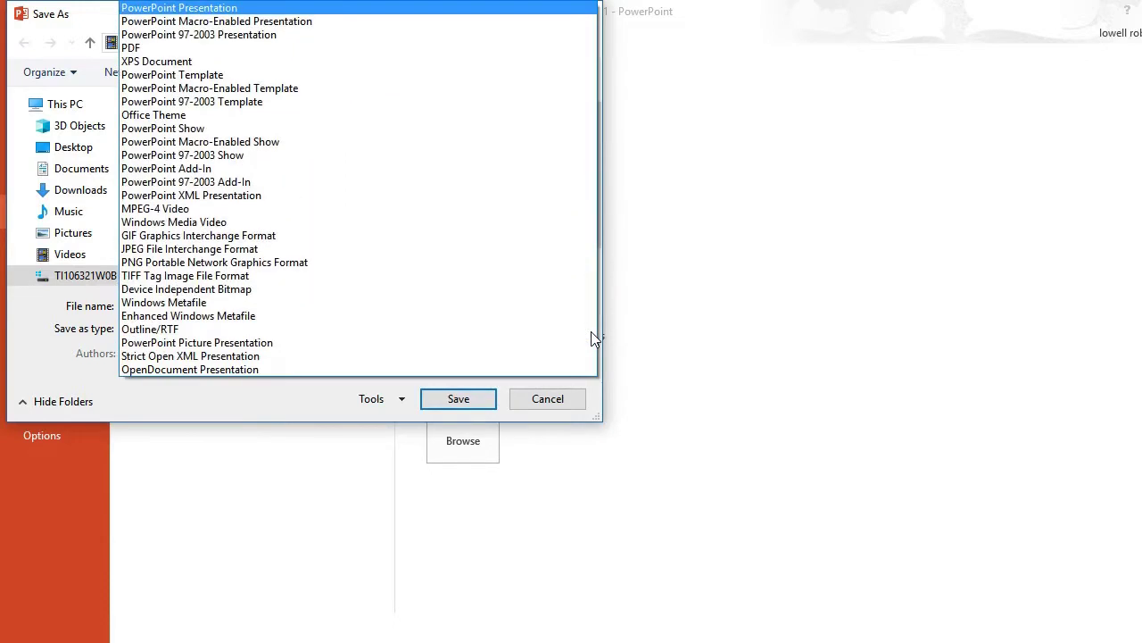
pyautogui.click(474, 215)
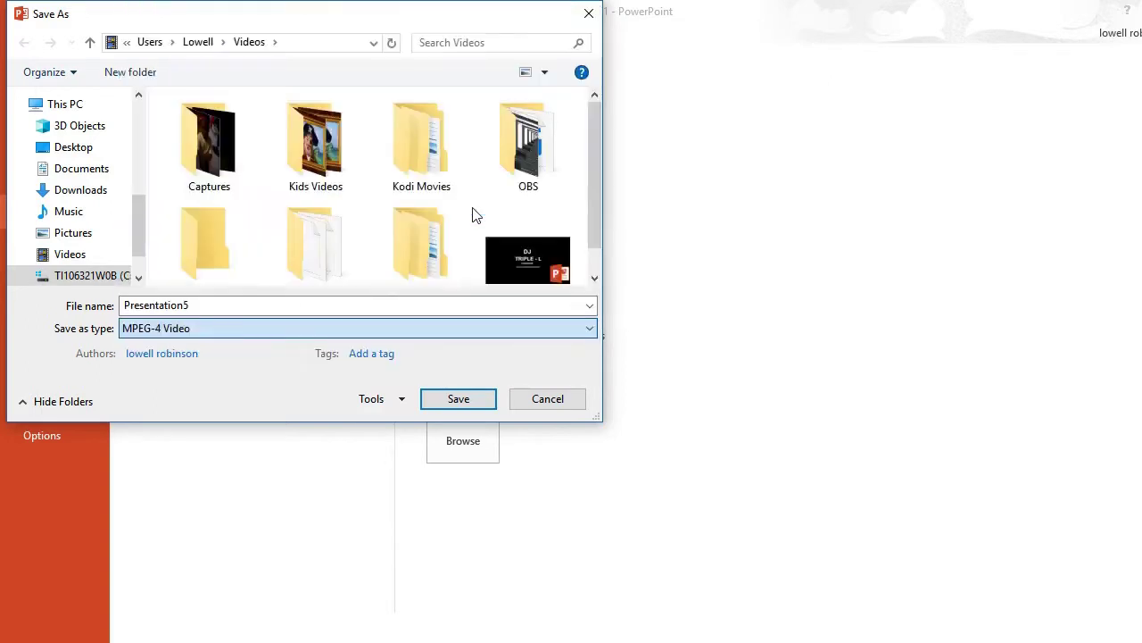
# - Confirm the save so Presentation5 is exported as an MPEG-4 video
pyautogui.click(460, 399)
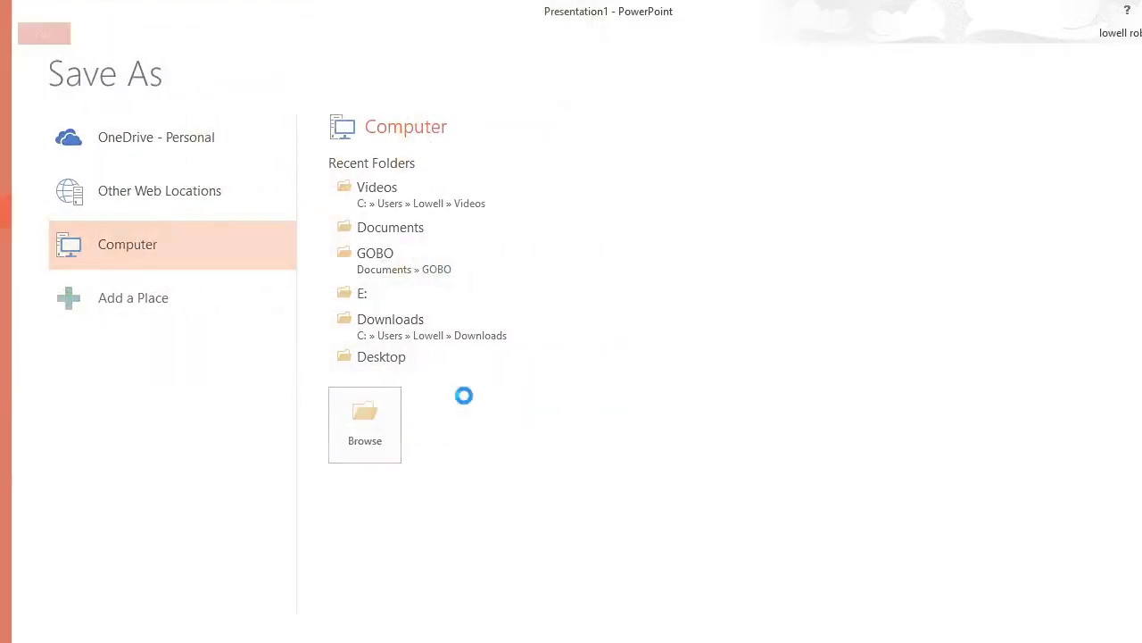